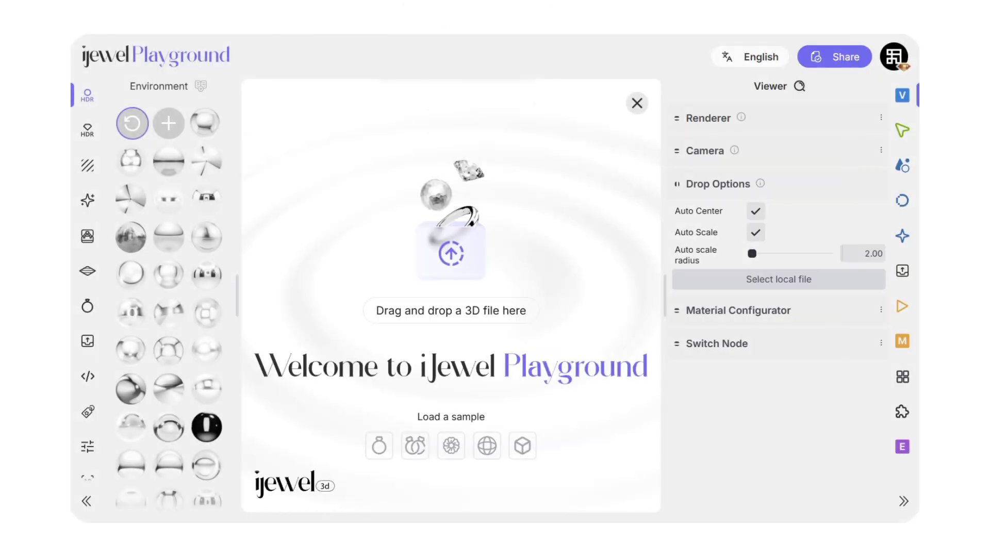
Import the pendant model and apply the default materials to it without adding a default material configurator.
{"action": "left_click_drag", "start_coordinate": [384, 209], "coordinate": [382, 210]}
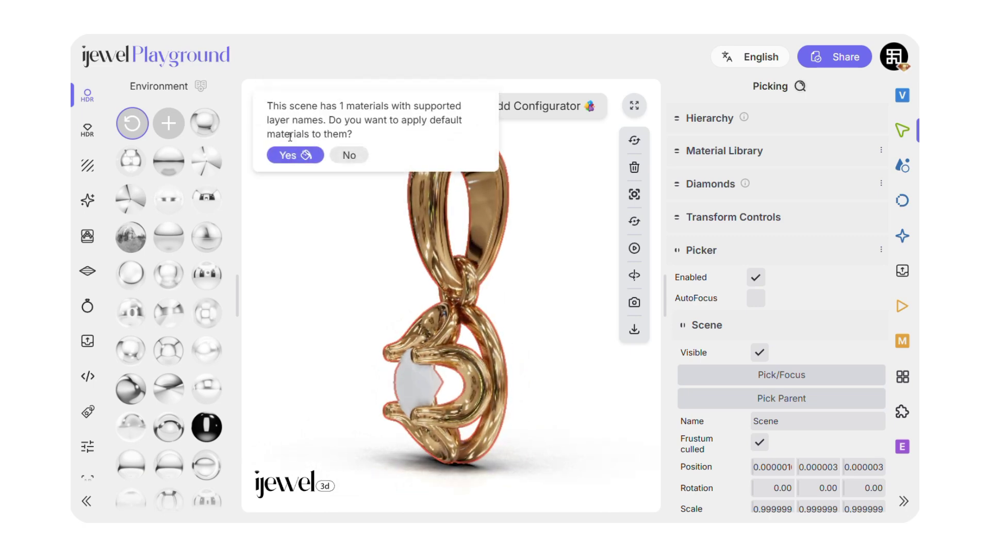
{"action": "left_click", "coordinate": [292, 152]}
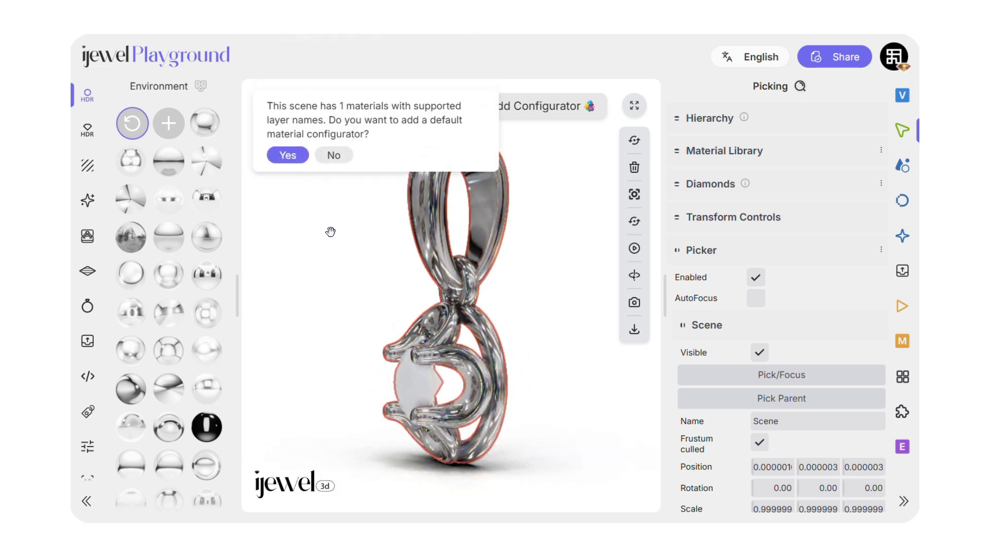
{"action": "left_click", "coordinate": [320, 152]}
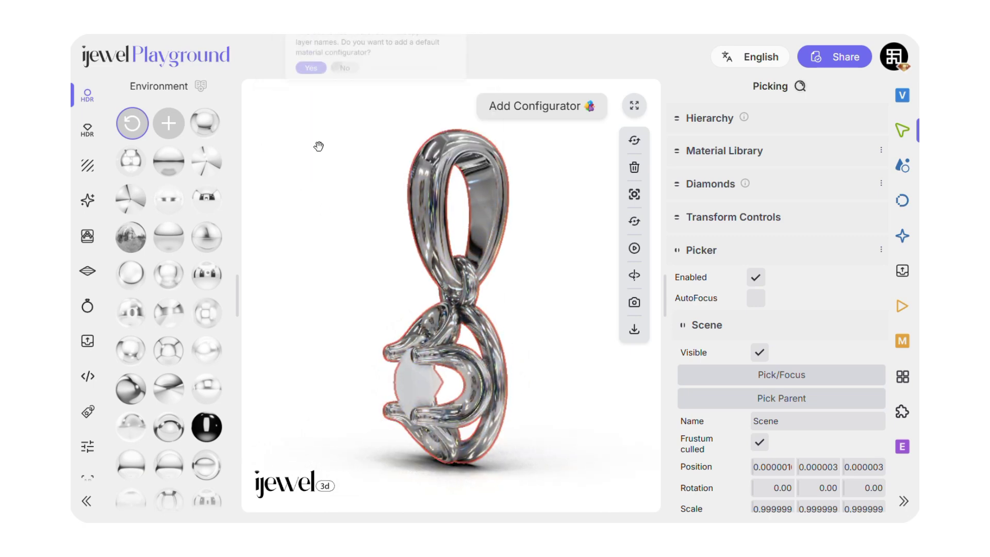
Apply the clear diamond material to the pendant's centre stone, accept the suggested settings, and fit the pendant in view.
{"action": "left_click", "coordinate": [424, 390]}
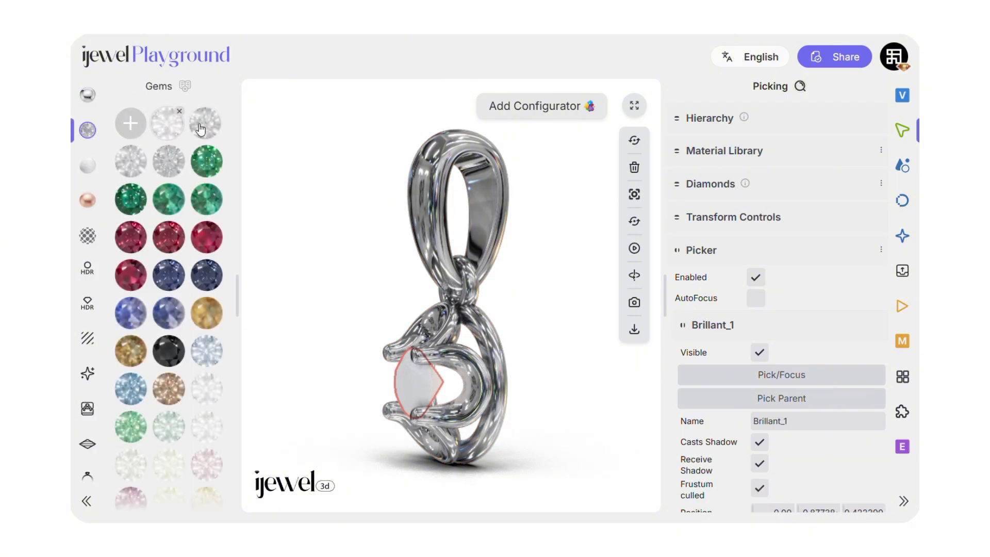
{"action": "left_click", "coordinate": [201, 128]}
{"action": "left_click", "coordinate": [287, 155]}
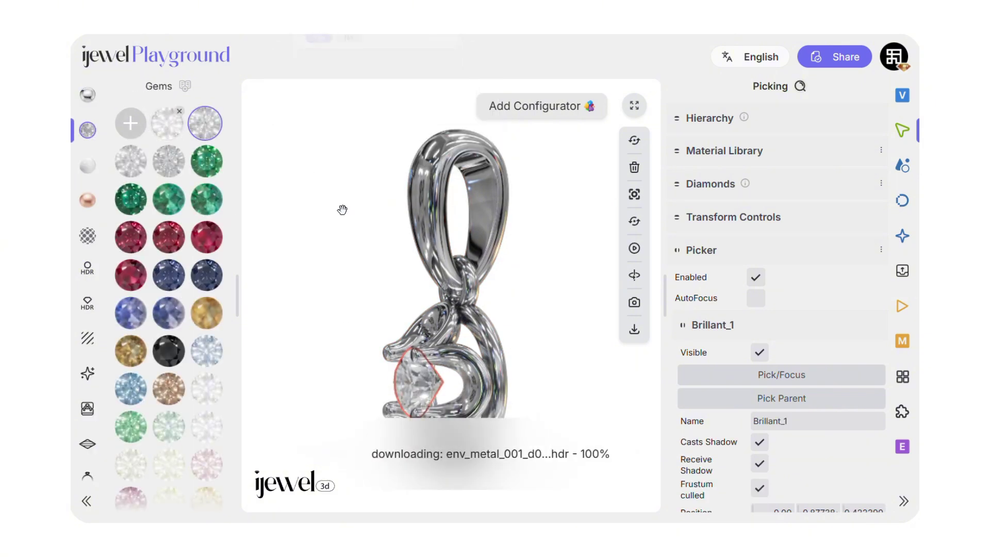
{"action": "left_click", "coordinate": [535, 262]}
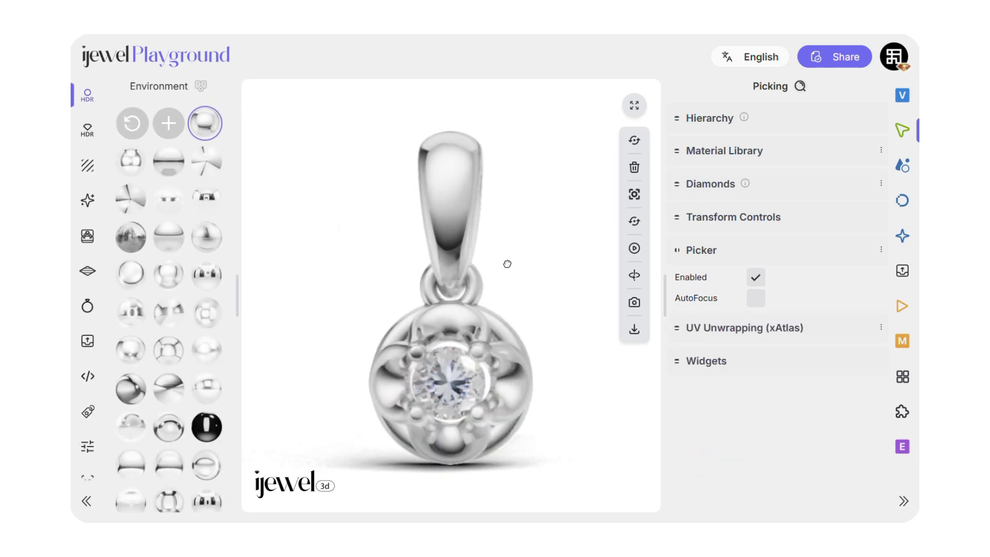
{"action": "left_click", "coordinate": [635, 196]}
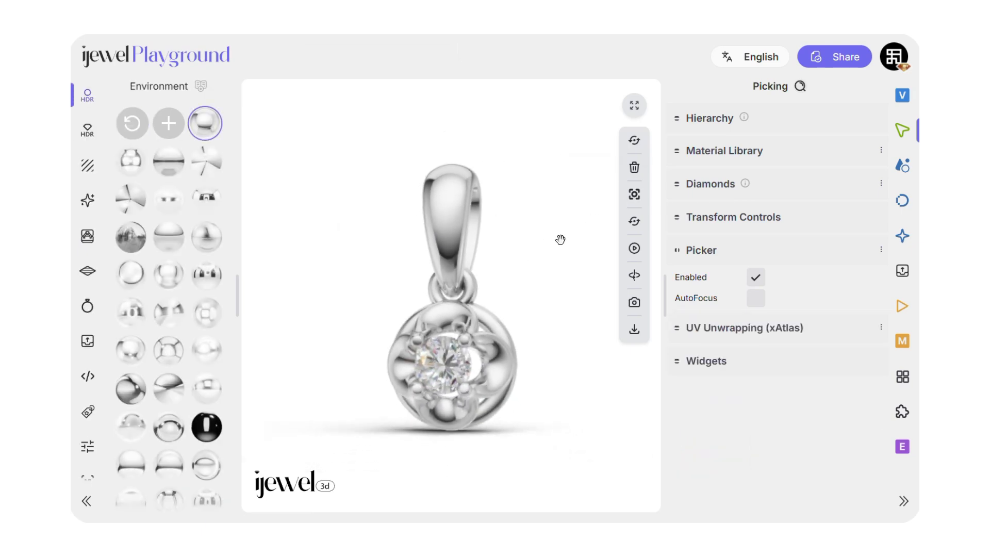
Try several metal environment maps on the pendant and keep the bright sphere with the cross-shaped reflection.
{"action": "left_click", "coordinate": [169, 273]}
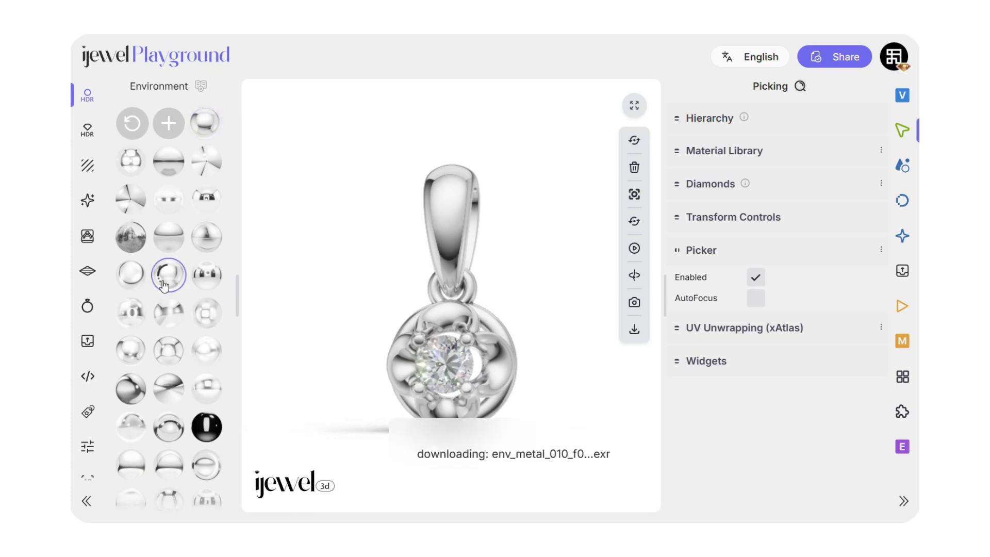
{"action": "left_click", "coordinate": [172, 350]}
{"action": "left_click", "coordinate": [171, 315]}
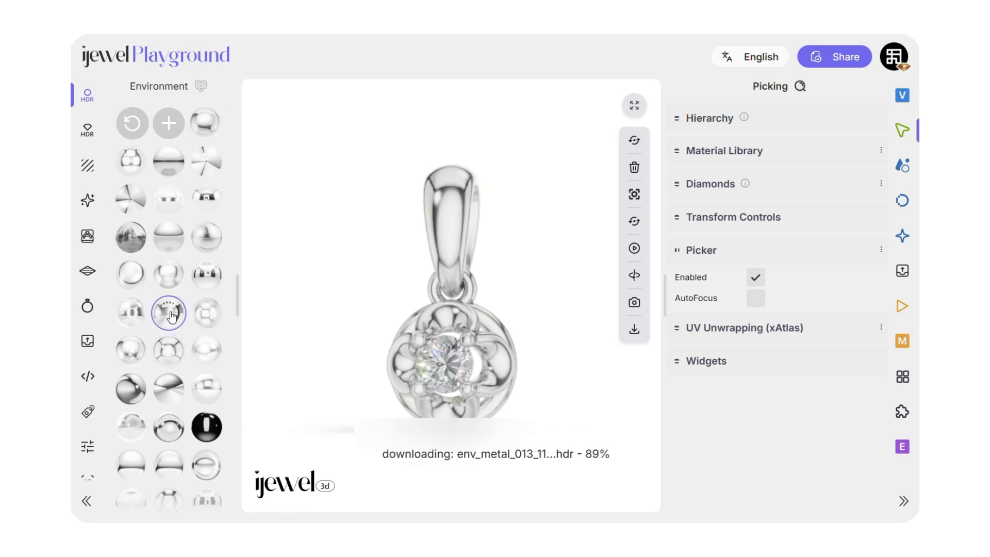
{"action": "left_click", "coordinate": [173, 343]}
{"action": "left_click_drag", "start_coordinate": [363, 314], "coordinate": [390, 313]}
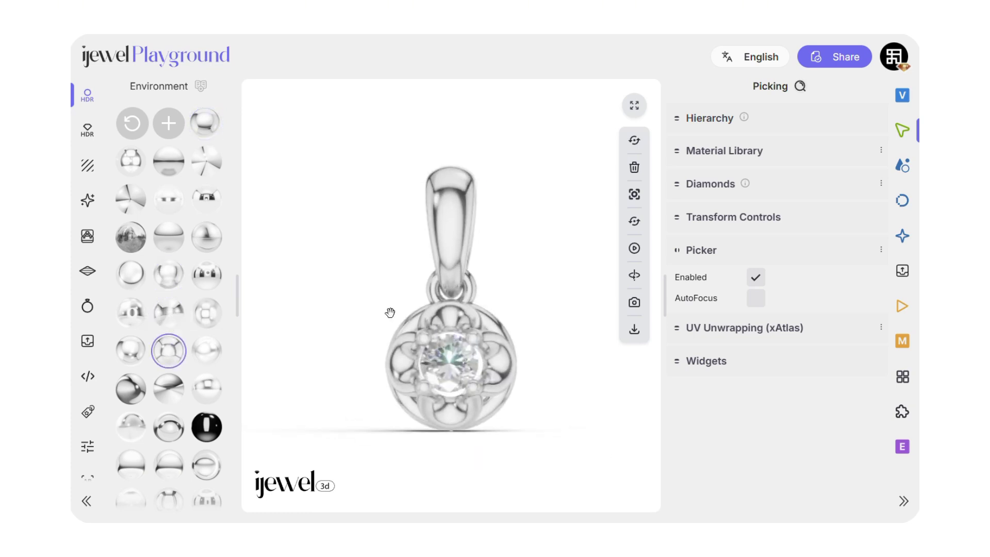
Set the tonemapping contrast to 1.15 in the post-processing settings.
{"action": "left_click", "coordinate": [903, 237]}
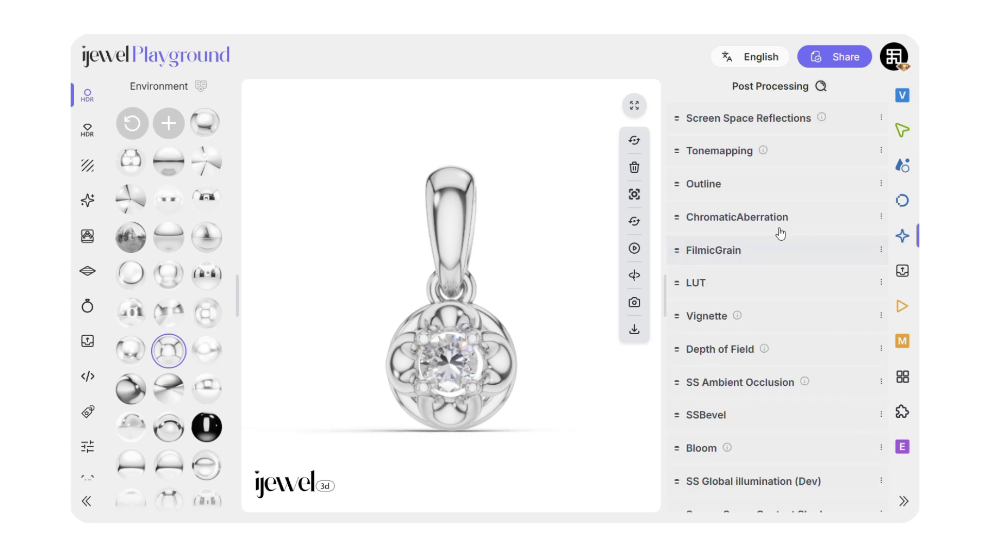
{"action": "left_click", "coordinate": [725, 158]}
{"action": "left_click_drag", "start_coordinate": [803, 293], "coordinate": [799, 292]}
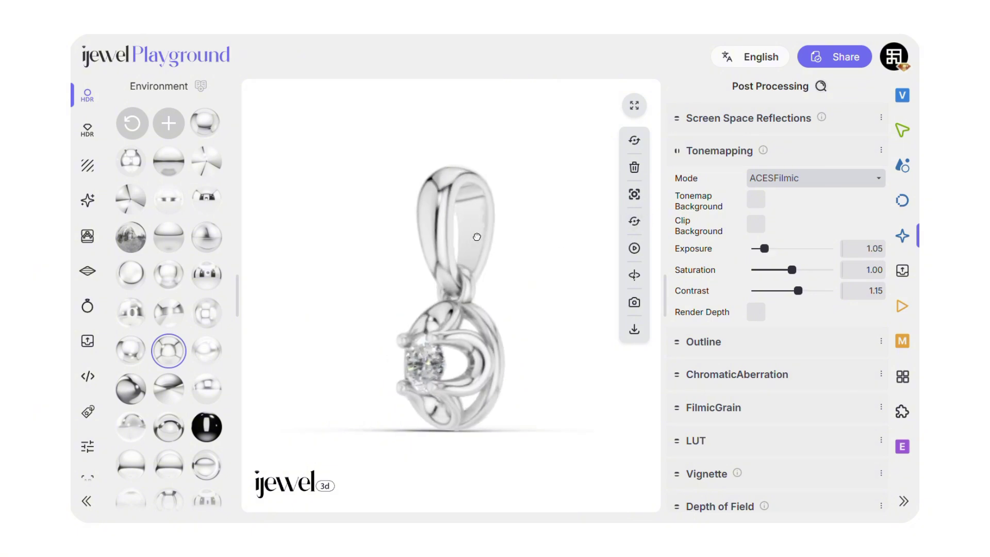
{"action": "left_click_drag", "start_coordinate": [477, 237], "coordinate": [511, 232]}
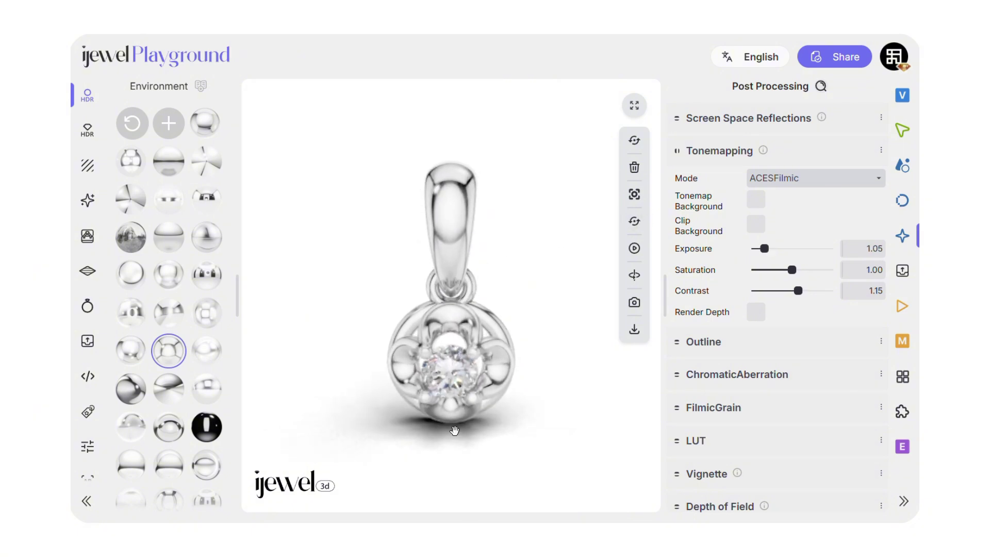
Set the ground height to 0.79 and hide the ground beneath the pendant.
{"action": "left_click", "coordinate": [901, 167]}
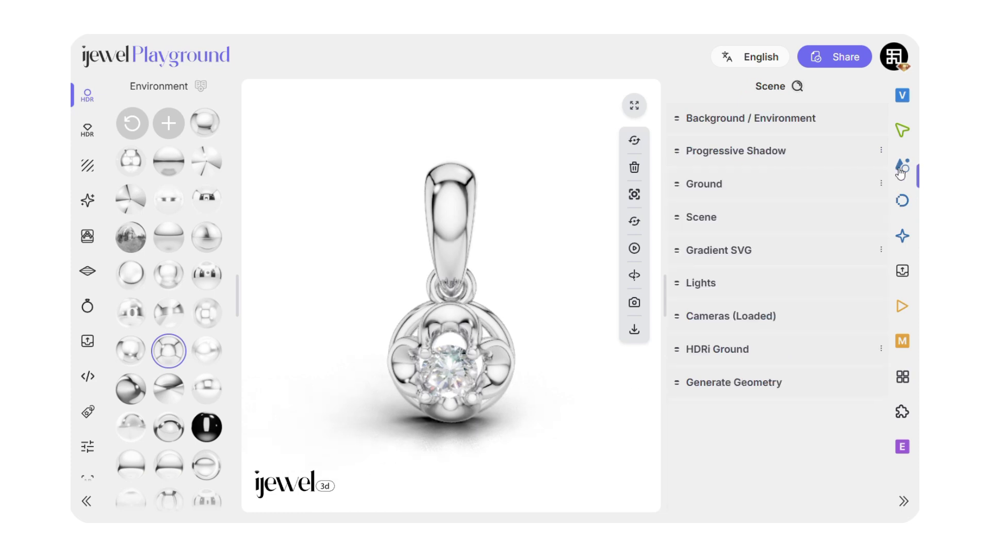
{"action": "left_click", "coordinate": [850, 178]}
{"action": "left_click", "coordinate": [756, 211]}
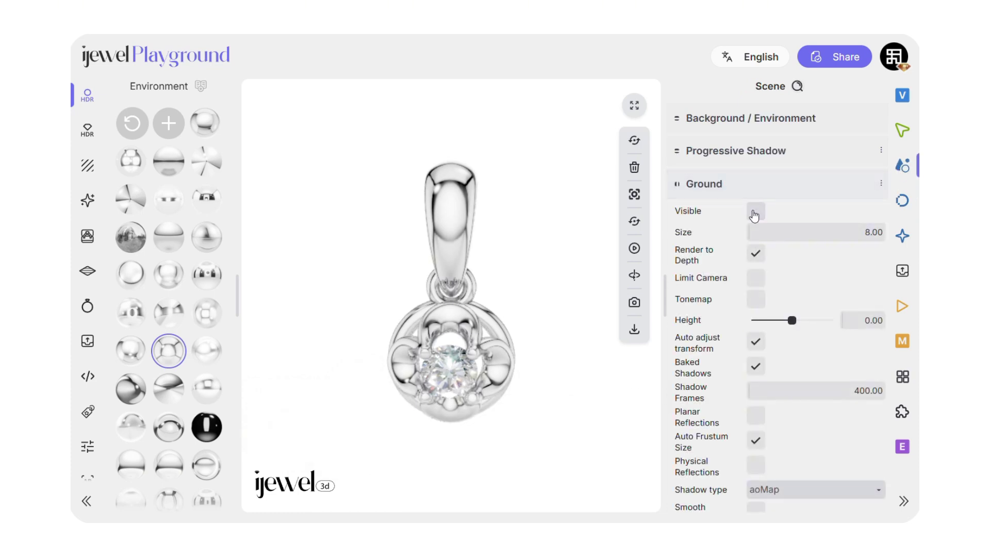
{"action": "left_click", "coordinate": [732, 198]}
{"action": "left_click_drag", "start_coordinate": [552, 214], "coordinate": [545, 200]}
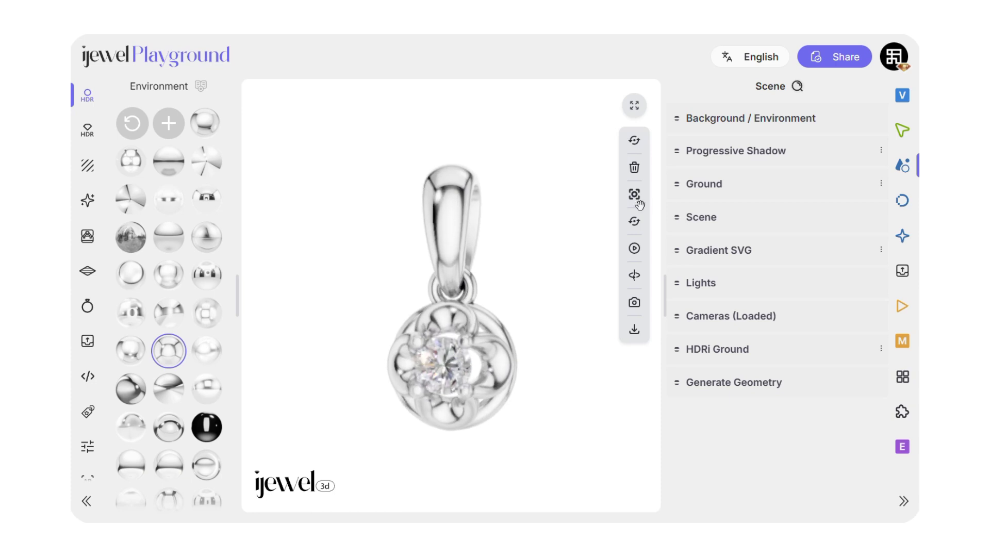
{"action": "left_click", "coordinate": [729, 196]}
{"action": "left_click_drag", "start_coordinate": [799, 323], "coordinate": [809, 321]}
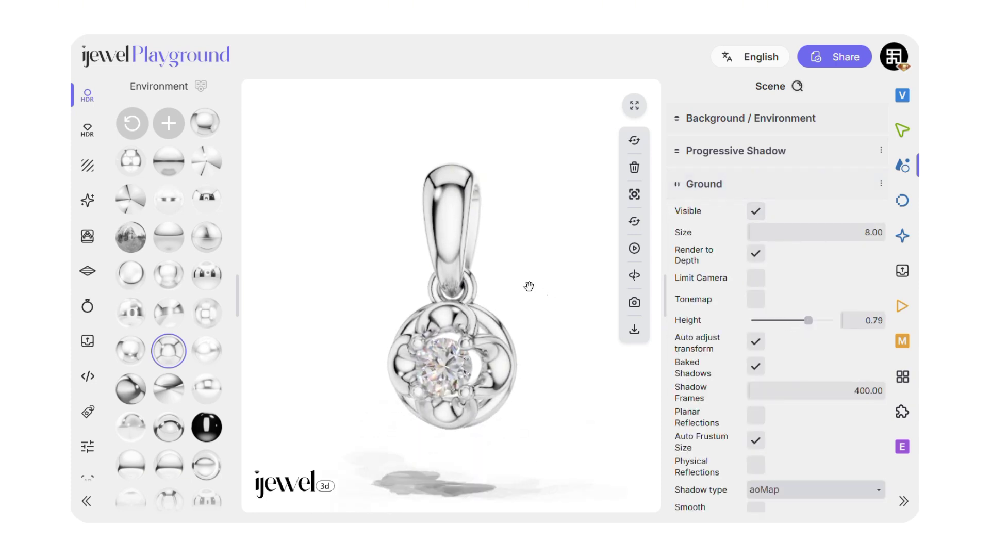
{"action": "left_click", "coordinate": [754, 211]}
Set the renderer scale to 1.776 in full mode and leave the pendant deselected.
{"action": "left_click", "coordinate": [903, 95]}
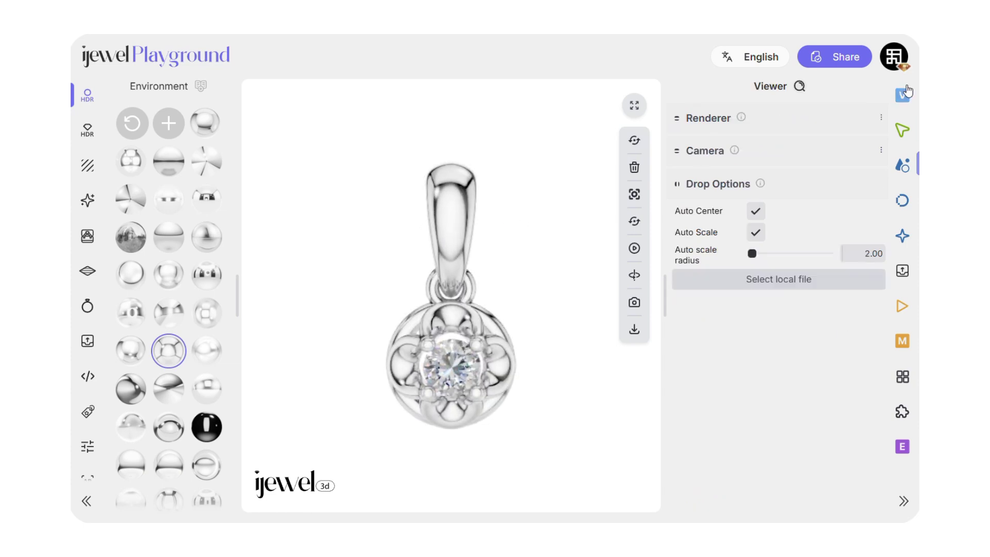
{"action": "left_click", "coordinate": [809, 124]}
{"action": "left_click", "coordinate": [869, 164]}
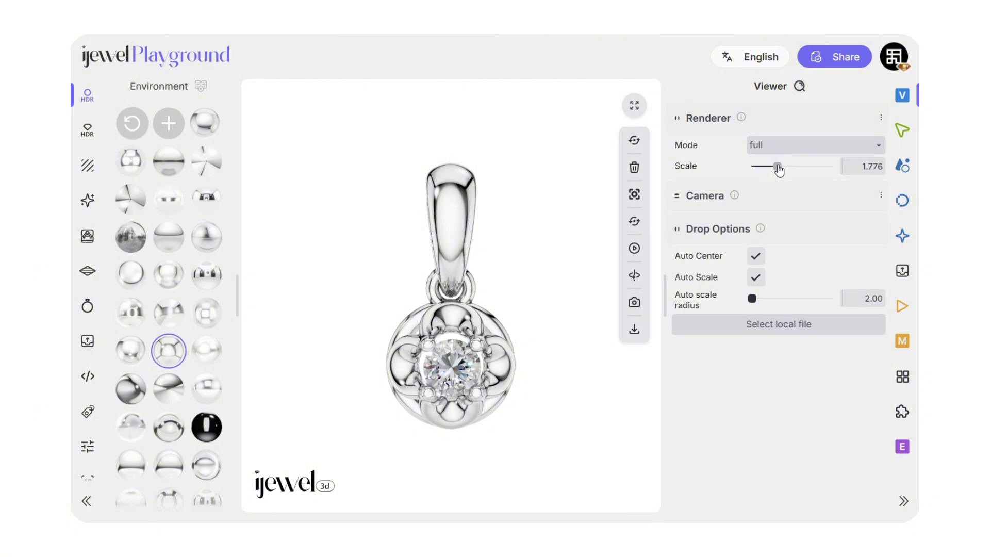
{"action": "left_click", "coordinate": [440, 241]}
{"action": "left_click", "coordinate": [544, 249]}
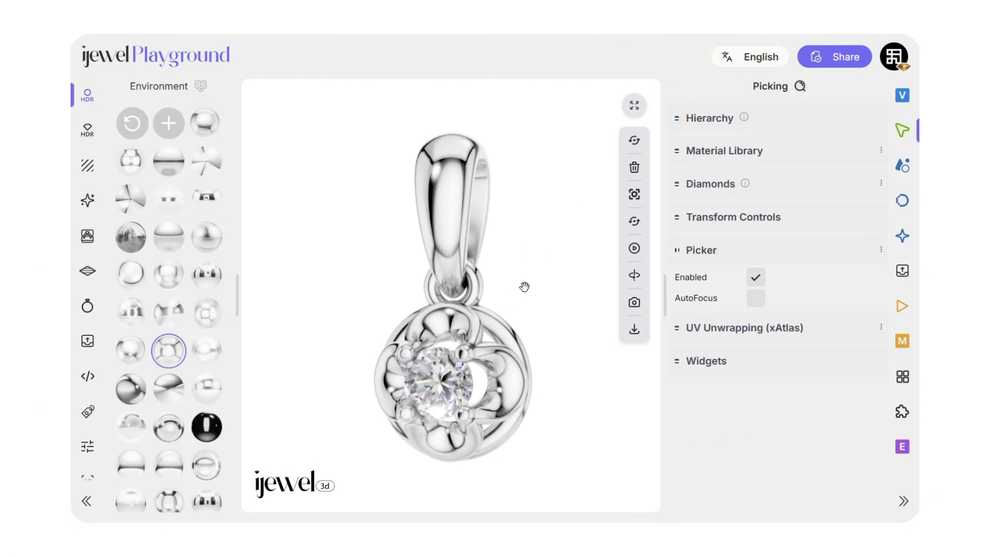
Apply a different gem environment map with stronger dark contrast to the pendant's centre stone.
{"action": "mouse_move", "coordinate": [525, 287]}
{"action": "left_mouse_down"}
{"action": "mouse_move", "coordinate": [550, 284]}
{"action": "mouse_move", "coordinate": [534, 285]}
{"action": "left_mouse_up"}
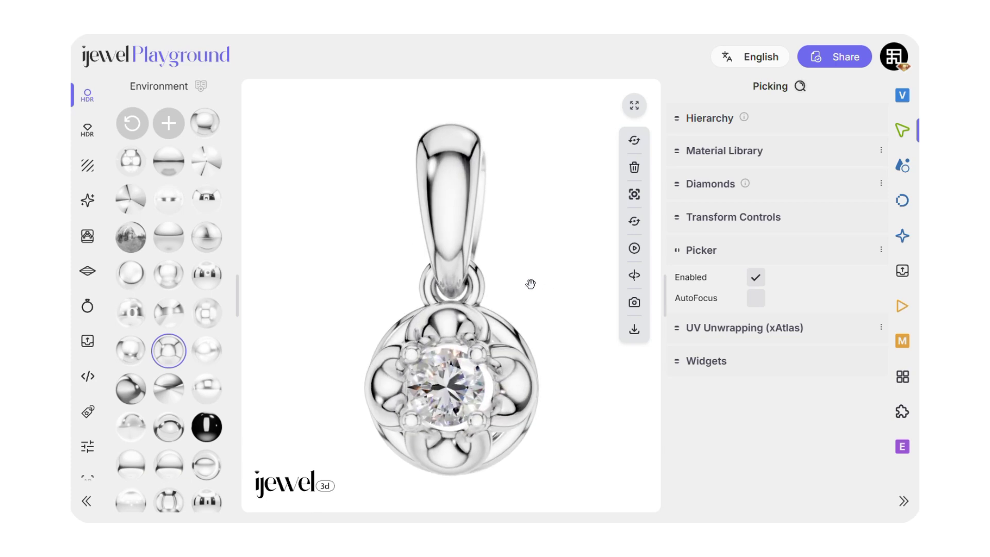
{"action": "left_click", "coordinate": [430, 378]}
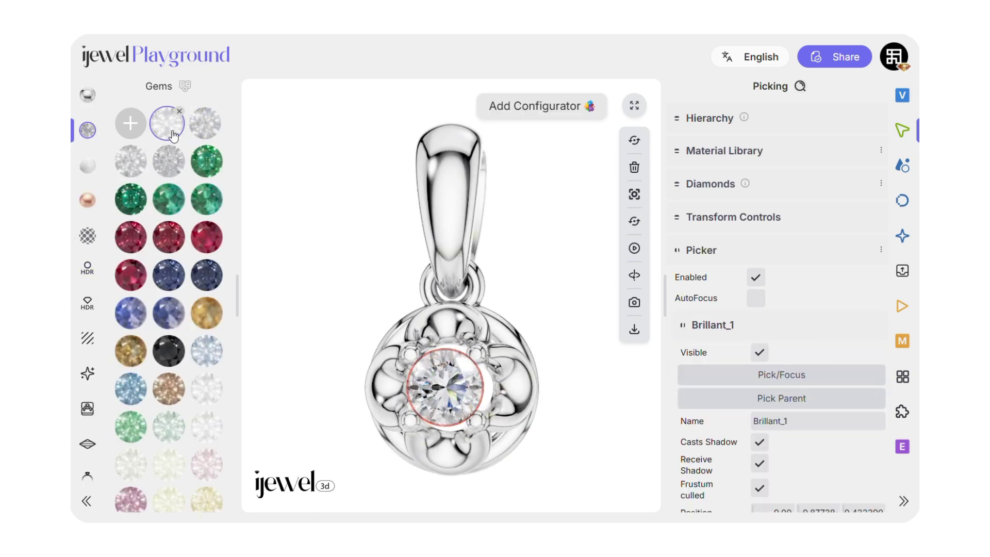
{"action": "left_click", "coordinate": [87, 303]}
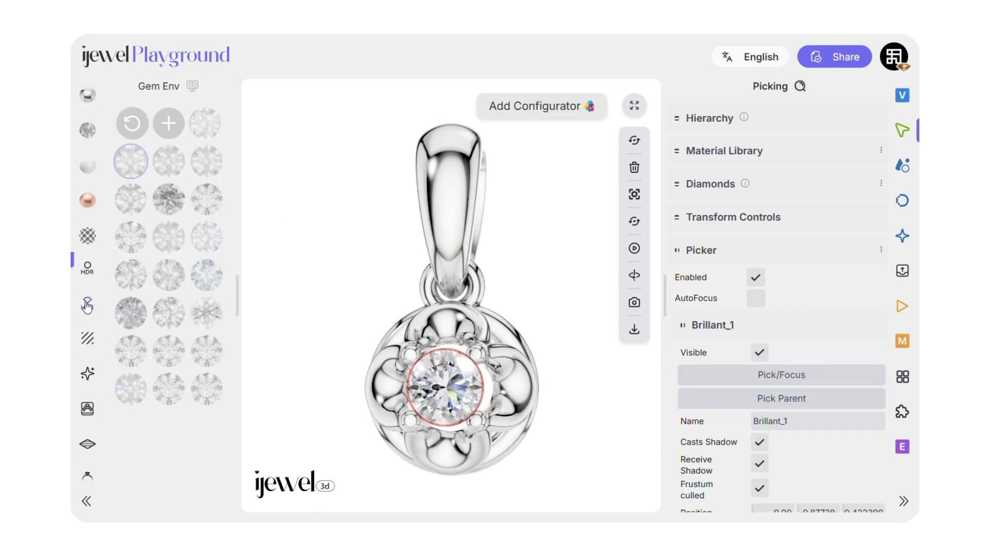
{"action": "left_click", "coordinate": [204, 165]}
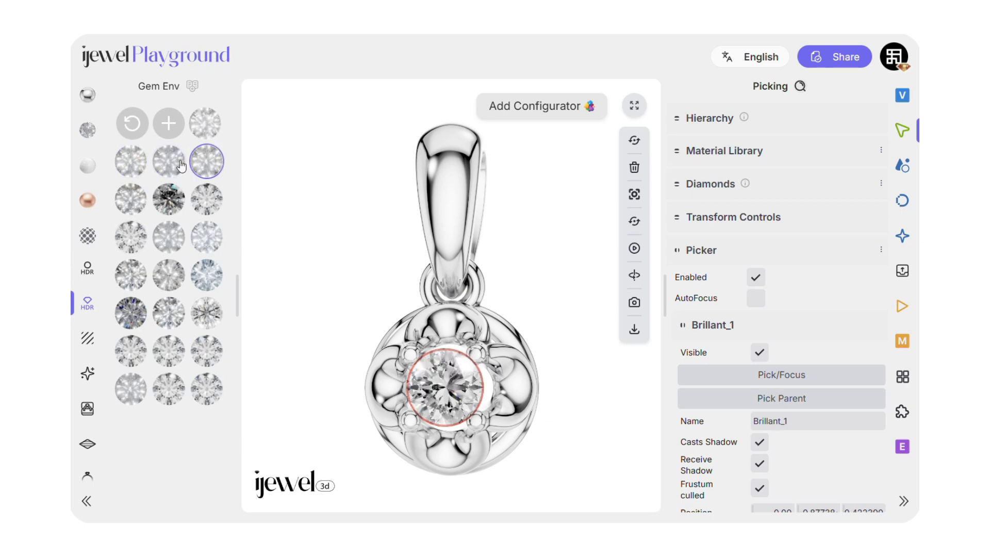
{"action": "left_click", "coordinate": [305, 190]}
{"action": "left_click_drag", "start_coordinate": [309, 188], "coordinate": [310, 216]}
{"action": "scroll", "coordinate": [361, 240], "scroll_direction": "down", "scroll_amount": 5}
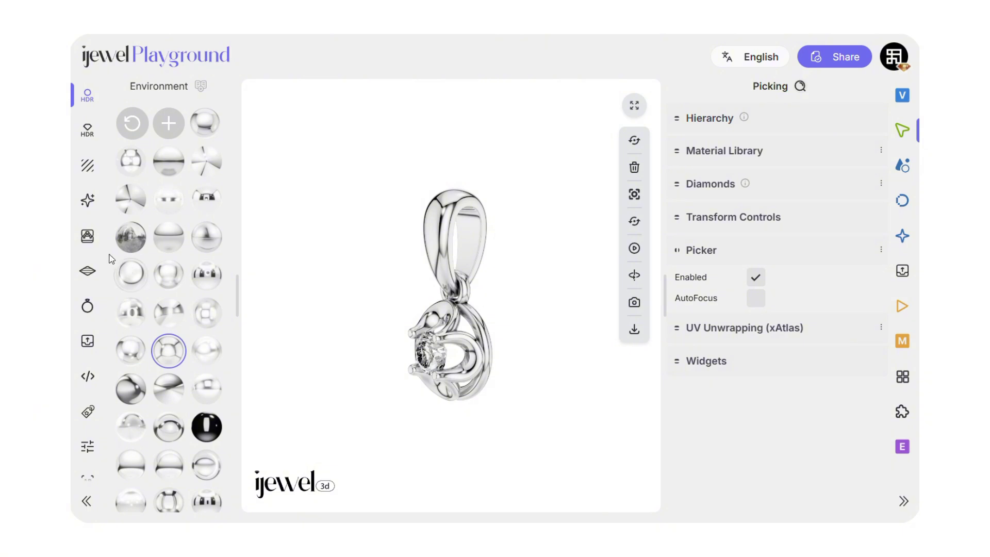
Add the V-shaped silver chain model stage without applying its scene settings.
{"action": "left_click", "coordinate": [95, 245]}
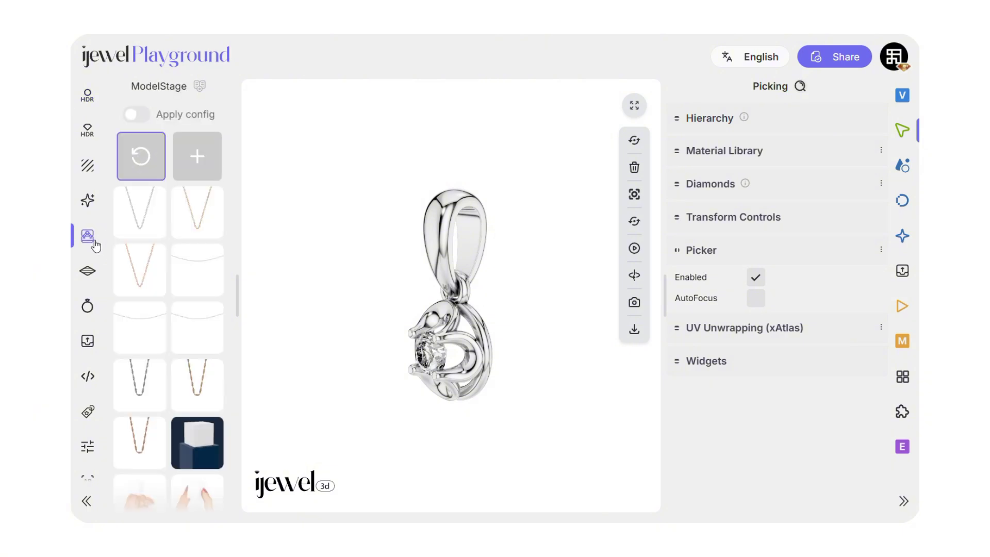
{"action": "left_click", "coordinate": [137, 206]}
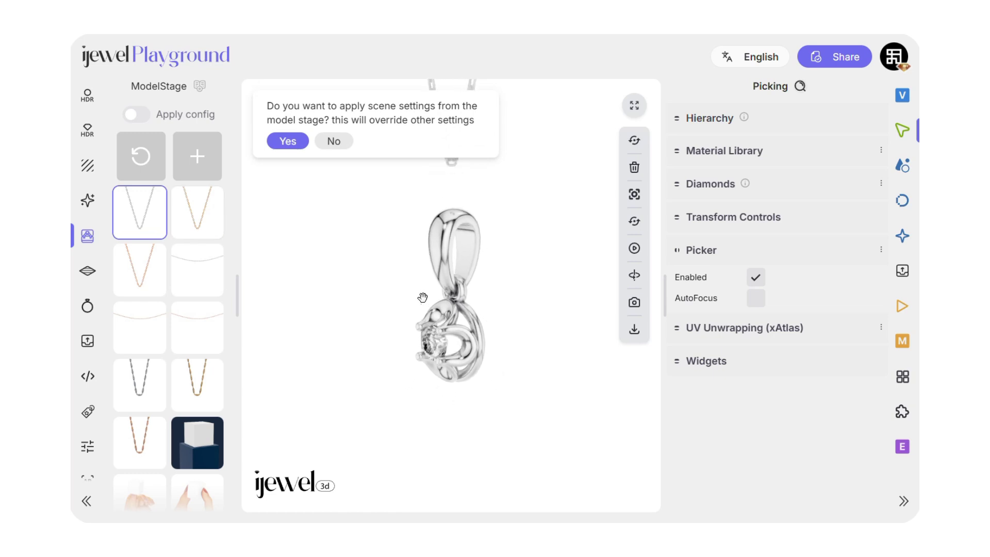
{"action": "left_click", "coordinate": [334, 141]}
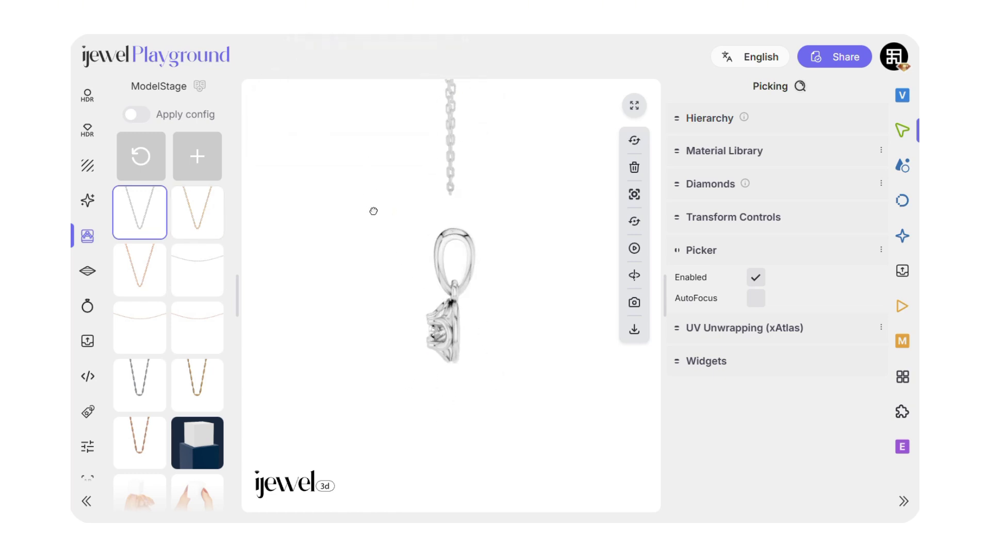
{"action": "scroll", "coordinate": [518, 202], "scroll_direction": "up", "scroll_amount": 3}
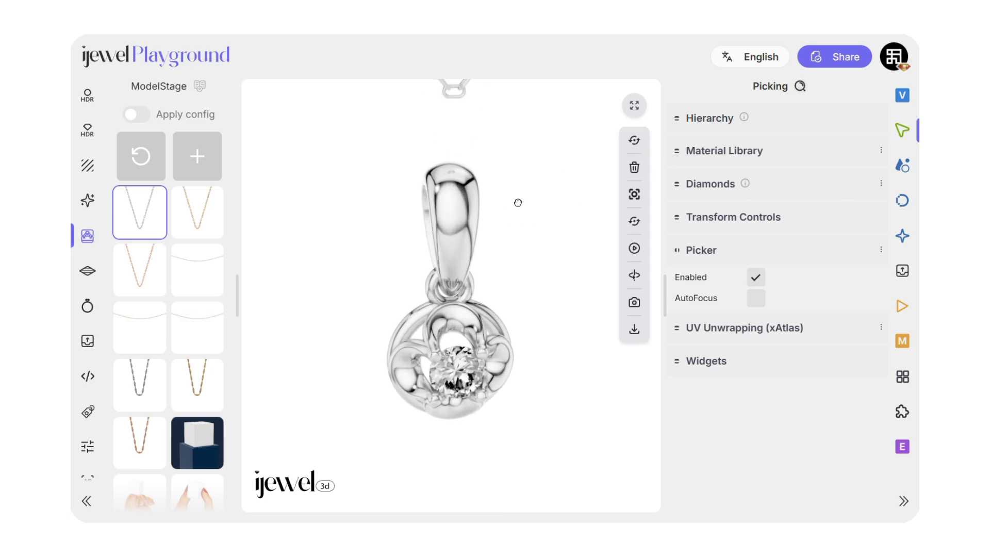
Select the Scene object in the hierarchy and enable transform controls for the pendant.
{"action": "left_click", "coordinate": [777, 123]}
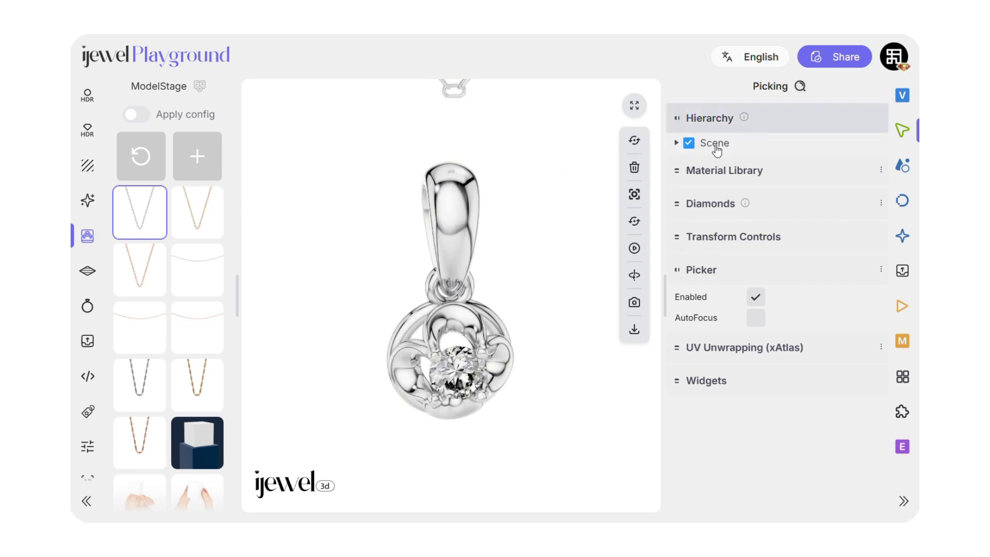
{"action": "left_click", "coordinate": [717, 149]}
{"action": "scroll", "coordinate": [768, 191], "scroll_direction": "down", "scroll_amount": 1}
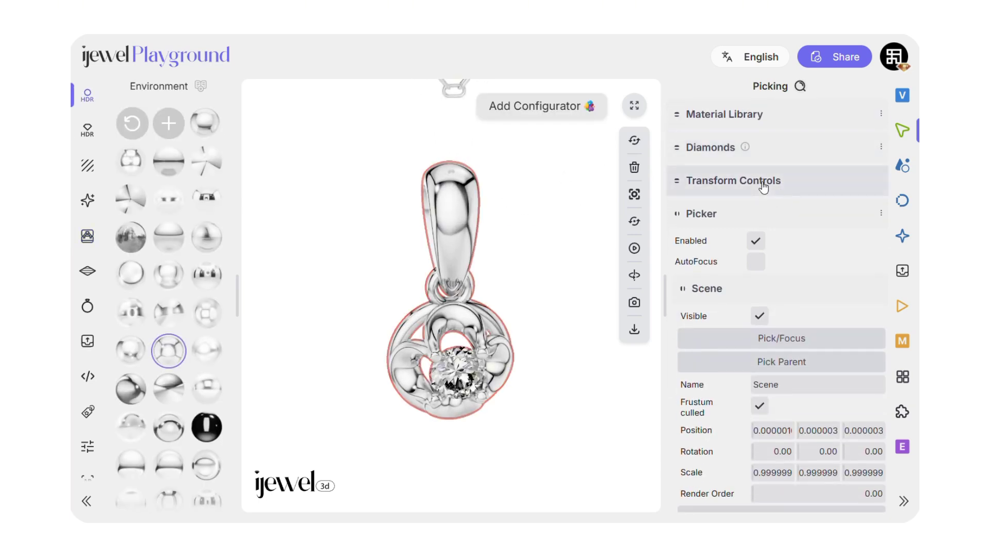
{"action": "left_click", "coordinate": [763, 182]}
{"action": "left_click", "coordinate": [761, 209]}
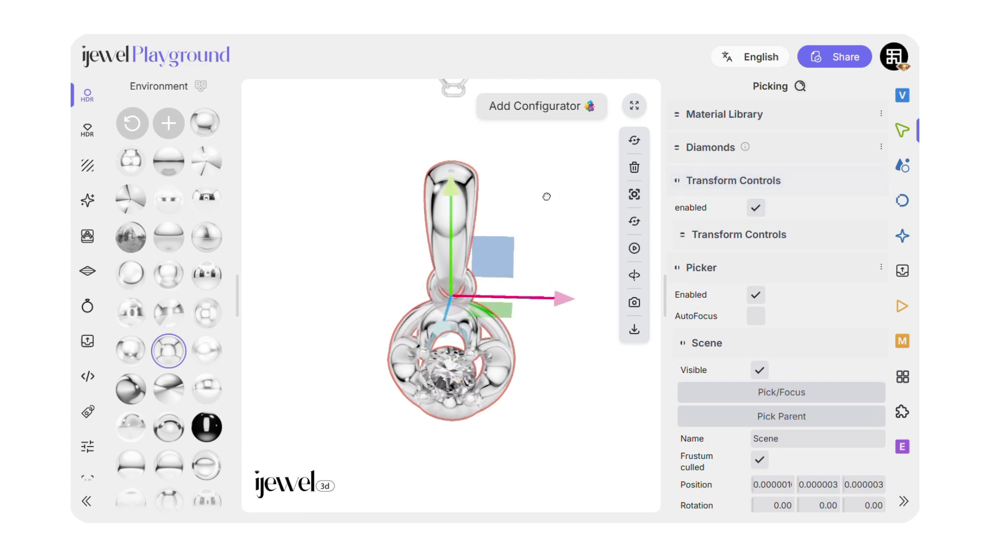
Set the transform controls mode to scale, keeping the world space option.
{"action": "left_click", "coordinate": [718, 237]}
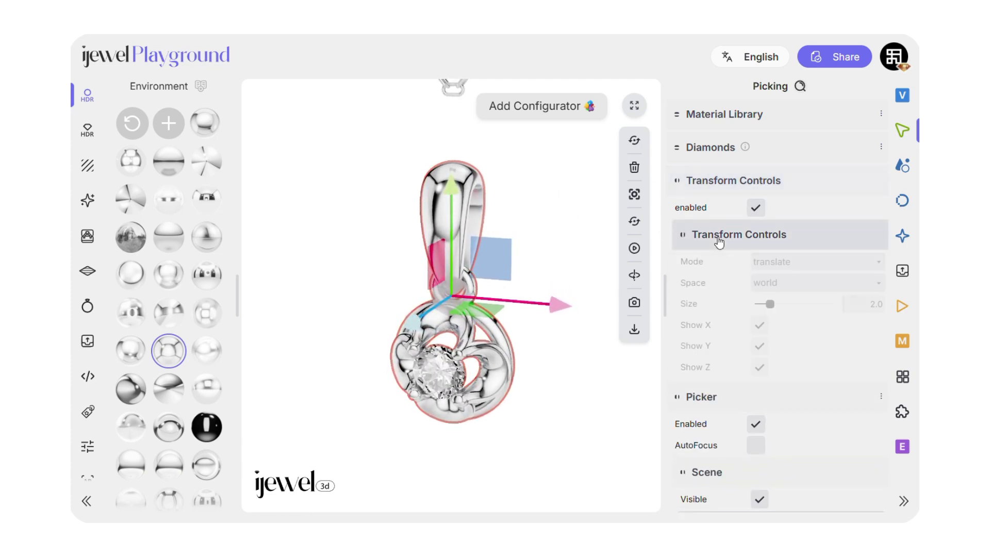
{"action": "left_click", "coordinate": [773, 283]}
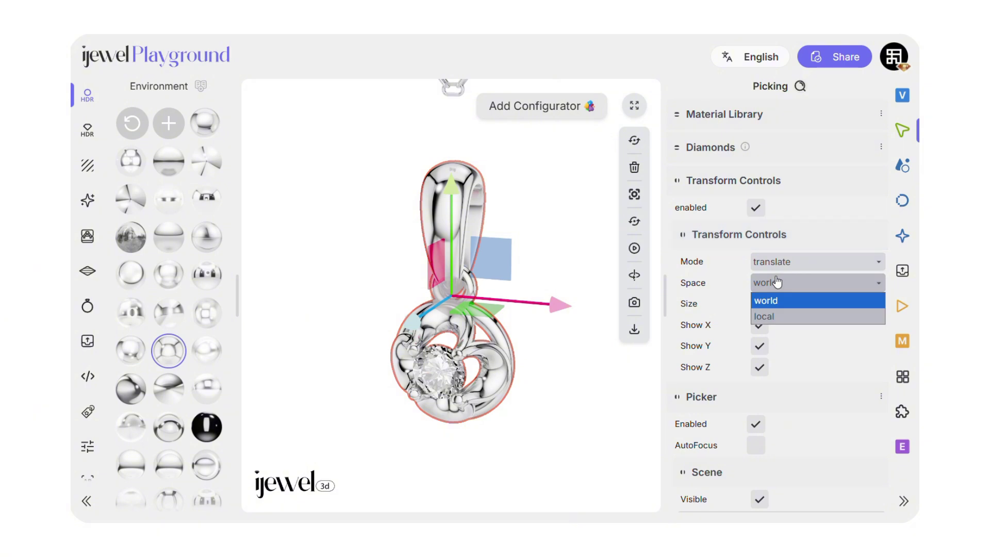
{"action": "left_click", "coordinate": [778, 283]}
{"action": "left_click", "coordinate": [776, 262]}
{"action": "left_click", "coordinate": [765, 311]}
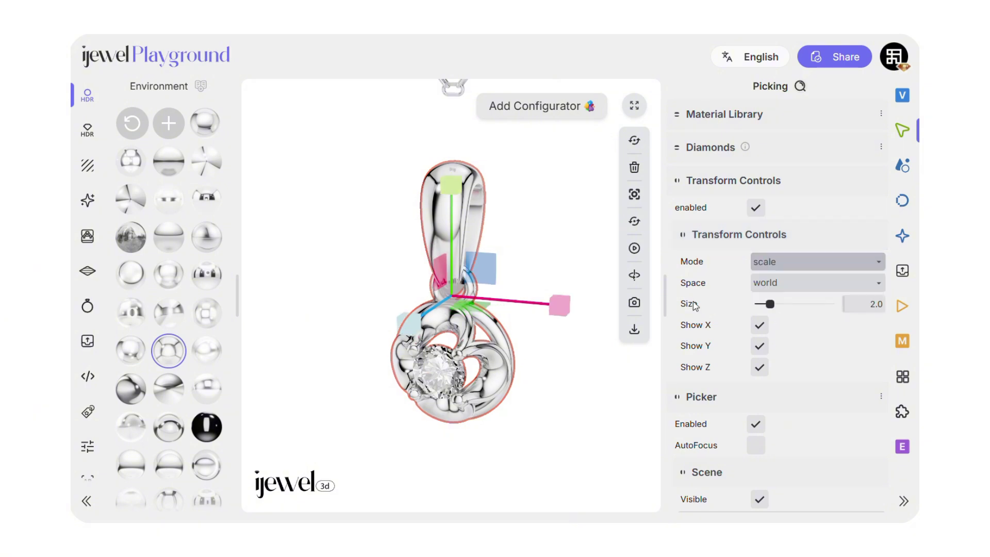
{"action": "left_click_drag", "start_coordinate": [551, 239], "coordinate": [542, 239]}
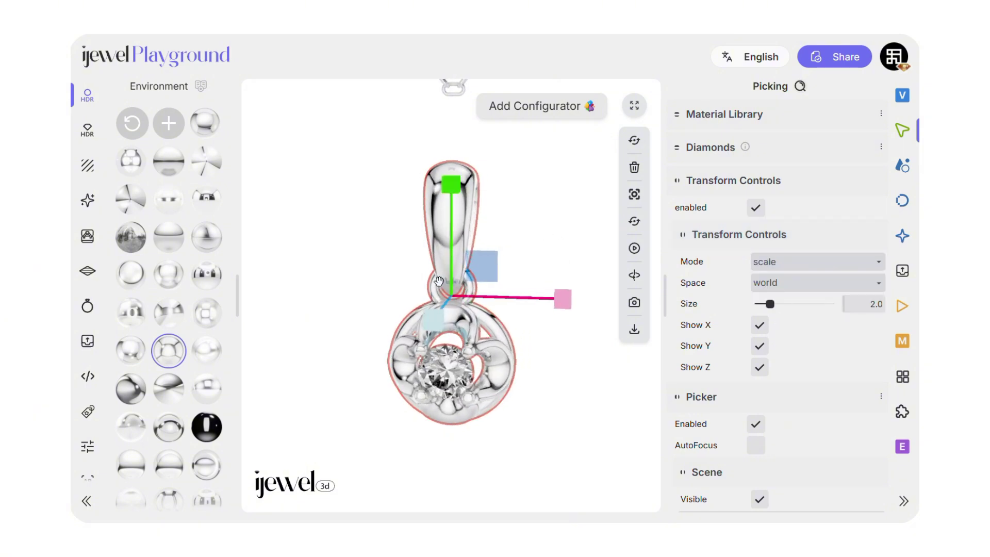
Resize the pendant slightly and translate it up to the V-shaped chain in world space.
{"action": "left_click_drag", "start_coordinate": [457, 282], "coordinate": [454, 291]}
{"action": "left_click", "coordinate": [774, 262]}
{"action": "left_click", "coordinate": [784, 284]}
{"action": "left_click_drag", "start_coordinate": [446, 196], "coordinate": [447, 83]}
{"action": "left_click_drag", "start_coordinate": [583, 294], "coordinate": [504, 314]}
Try rescaling the pendant further against the chain and undo that scaling.
{"action": "left_click", "coordinate": [774, 262]}
{"action": "left_click", "coordinate": [772, 309]}
{"action": "left_click_drag", "start_coordinate": [476, 212], "coordinate": [452, 206]}
{"action": "key", "text": "ctrl+z"}
Translate the pendant in depth, judged from the side, to line up its bail with the chain.
{"action": "left_click_drag", "start_coordinate": [483, 340], "coordinate": [597, 206]}
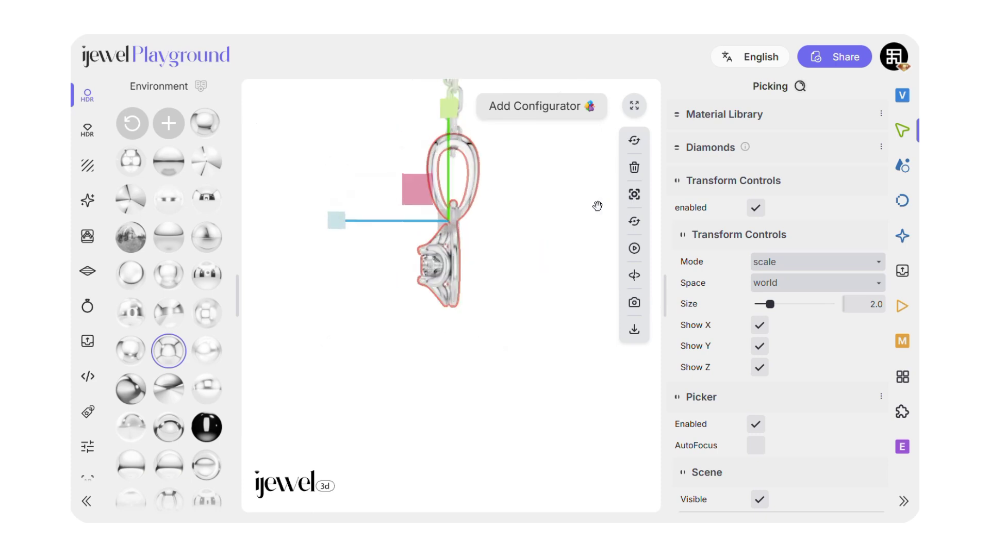
{"action": "left_click", "coordinate": [635, 194]}
{"action": "left_click_drag", "start_coordinate": [543, 289], "coordinate": [584, 195]}
{"action": "left_click", "coordinate": [784, 261]}
{"action": "left_click", "coordinate": [778, 283]}
{"action": "mouse_move", "coordinate": [386, 205]}
{"action": "left_mouse_down"}
{"action": "mouse_move", "coordinate": [310, 204]}
{"action": "mouse_move", "coordinate": [402, 185]}
{"action": "mouse_move", "coordinate": [372, 194]}
{"action": "left_mouse_up"}
{"action": "left_click_drag", "start_coordinate": [576, 277], "coordinate": [537, 243]}
Deselect the pendant, disable the transform controls and check its fit on the chain from several angles.
{"action": "scroll", "coordinate": [537, 243], "scroll_direction": "down", "scroll_amount": 5}
{"action": "left_click_drag", "start_coordinate": [304, 387], "coordinate": [365, 380]}
{"action": "left_click", "coordinate": [362, 372]}
{"action": "left_click", "coordinate": [762, 208]}
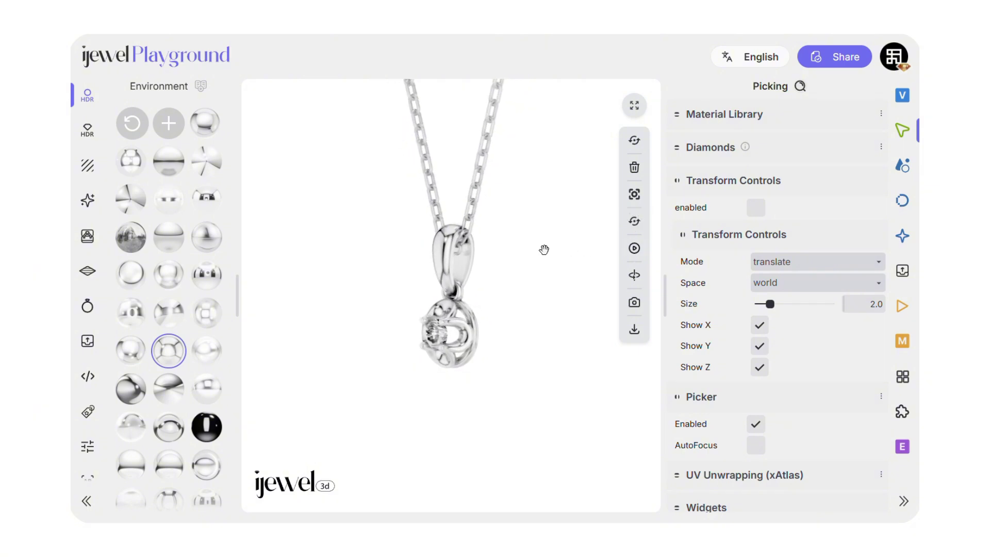
{"action": "left_click_drag", "start_coordinate": [544, 250], "coordinate": [571, 250]}
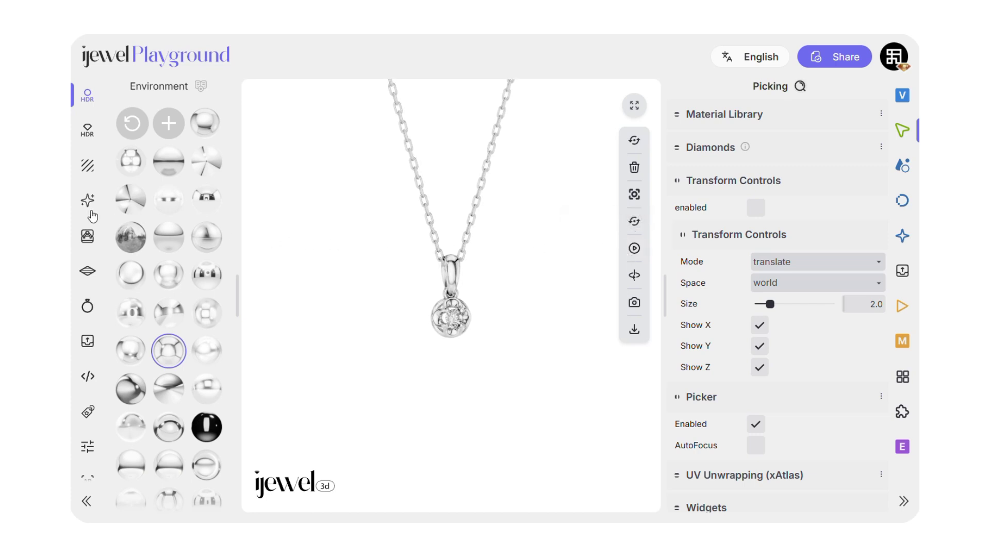
Swap the model stage for the twisted silver chain and translate the pendant up until its bail meets the chain.
{"action": "left_click", "coordinate": [89, 235]}
{"action": "left_click", "coordinate": [195, 269]}
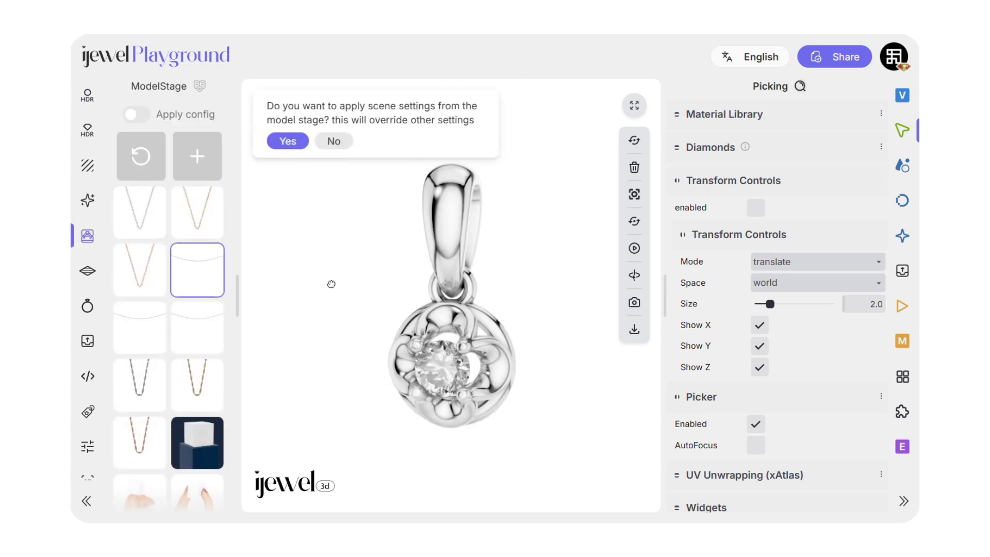
{"action": "left_click", "coordinate": [756, 207]}
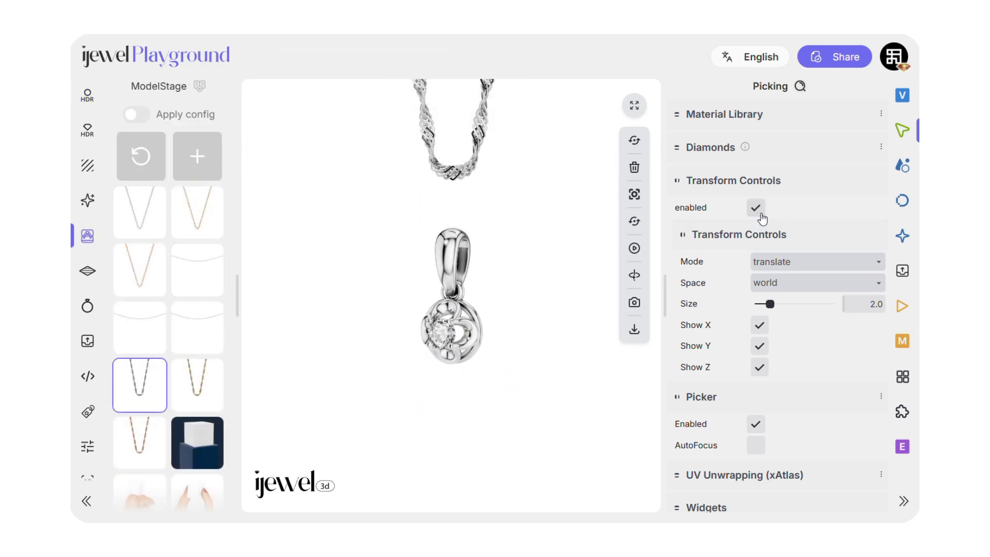
{"action": "left_click_drag", "start_coordinate": [457, 185], "coordinate": [456, 113]}
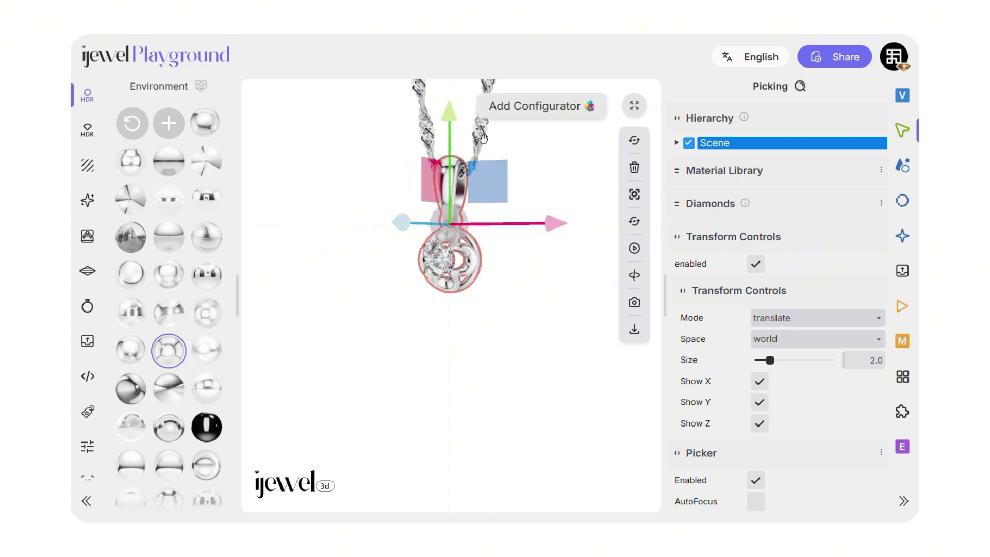
{"action": "left_click", "coordinate": [544, 381]}
{"action": "left_click", "coordinate": [464, 219]}
{"action": "left_click", "coordinate": [504, 325]}
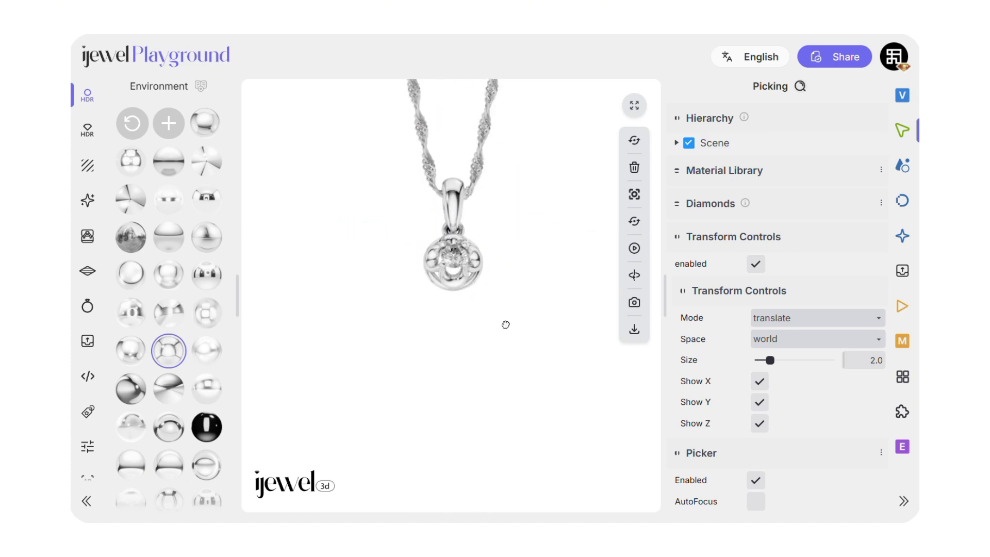
Frame a close-up of the pendant turned to one side and add it as the first camera view.
{"action": "scroll", "coordinate": [515, 382], "scroll_direction": "up", "scroll_amount": 5}
{"action": "scroll", "coordinate": [516, 381], "scroll_direction": "down", "scroll_amount": 3}
{"action": "left_click_drag", "start_coordinate": [524, 338], "coordinate": [769, 354]}
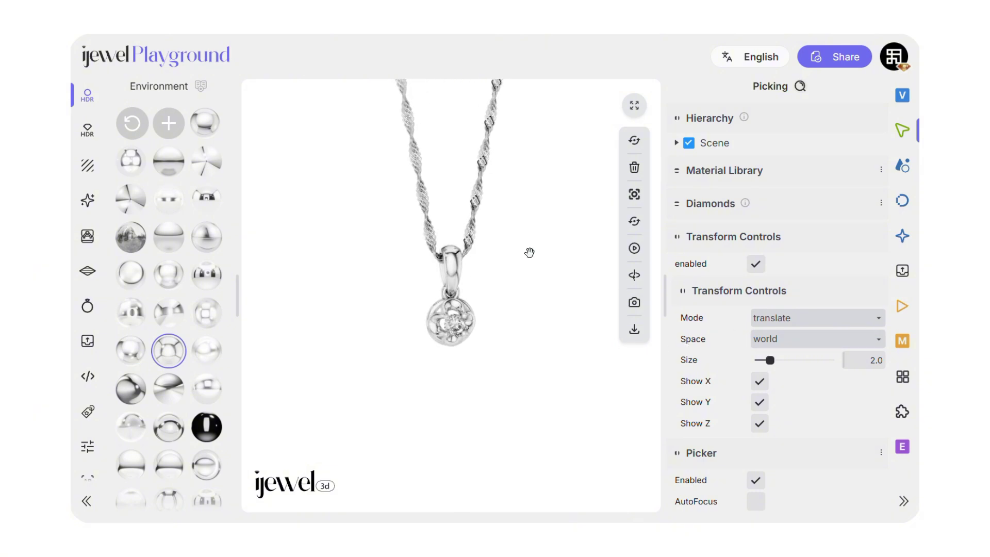
{"action": "scroll", "coordinate": [531, 254], "scroll_direction": "up", "scroll_amount": 4}
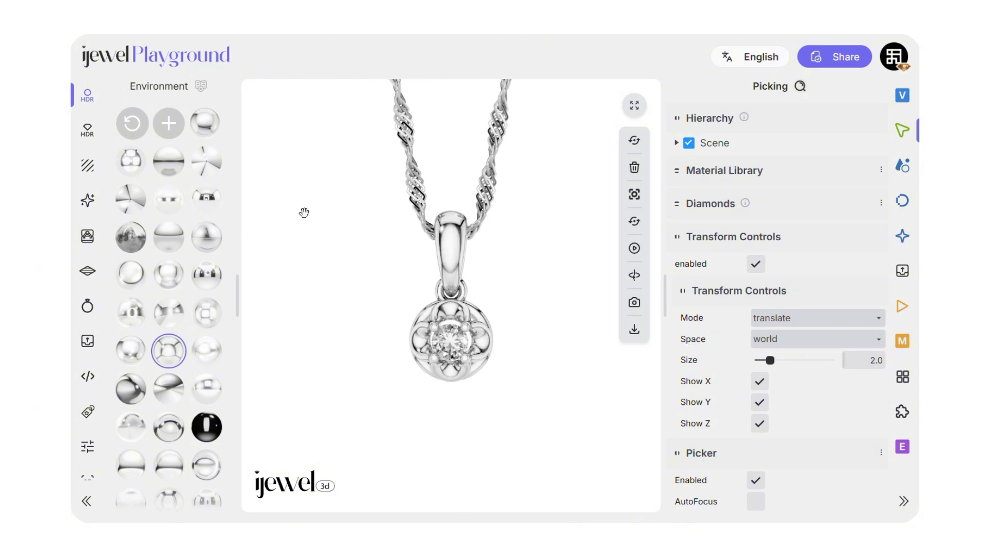
{"action": "left_click", "coordinate": [902, 307]}
{"action": "scroll", "coordinate": [851, 323], "scroll_direction": "down", "scroll_amount": 3}
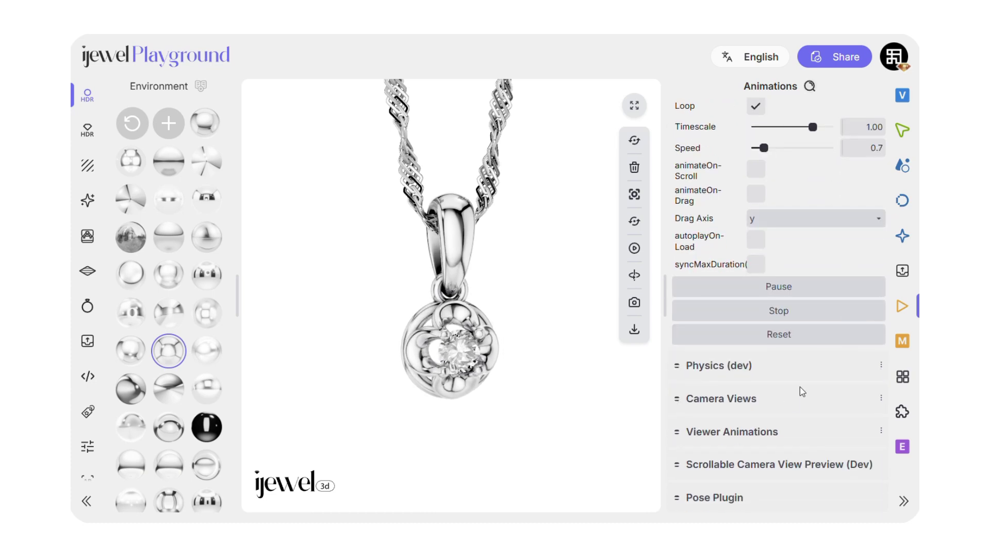
{"action": "left_click", "coordinate": [800, 389]}
{"action": "scroll", "coordinate": [791, 357], "scroll_direction": "down", "scroll_amount": 3}
{"action": "scroll", "coordinate": [791, 357], "scroll_direction": "down", "scroll_amount": 1}
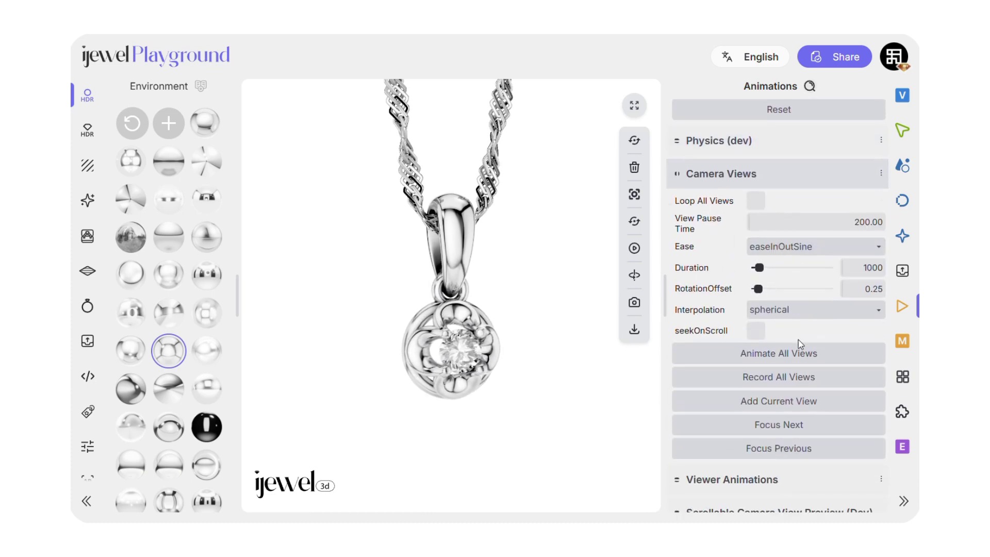
{"action": "left_click", "coordinate": [803, 403]}
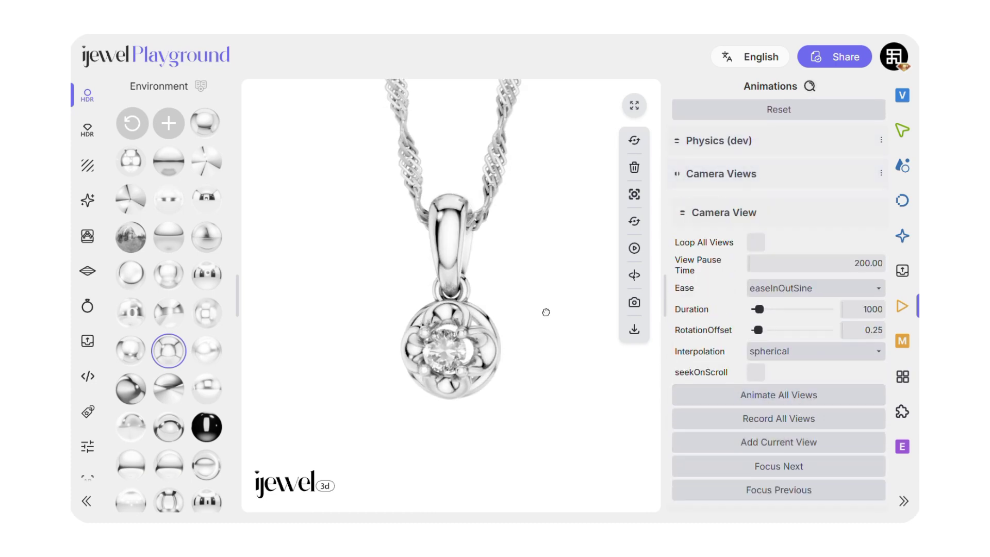
Add a second camera view with the pendant turned to the opposite side and set the camera animation duration to 10000.
{"action": "left_click", "coordinate": [762, 446]}
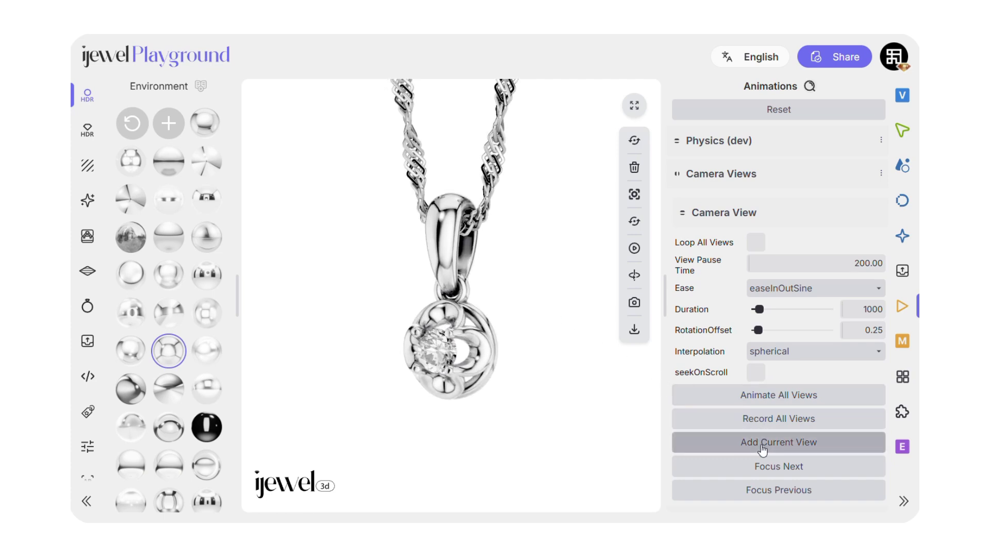
{"action": "left_click_drag", "start_coordinate": [767, 345], "coordinate": [831, 350]}
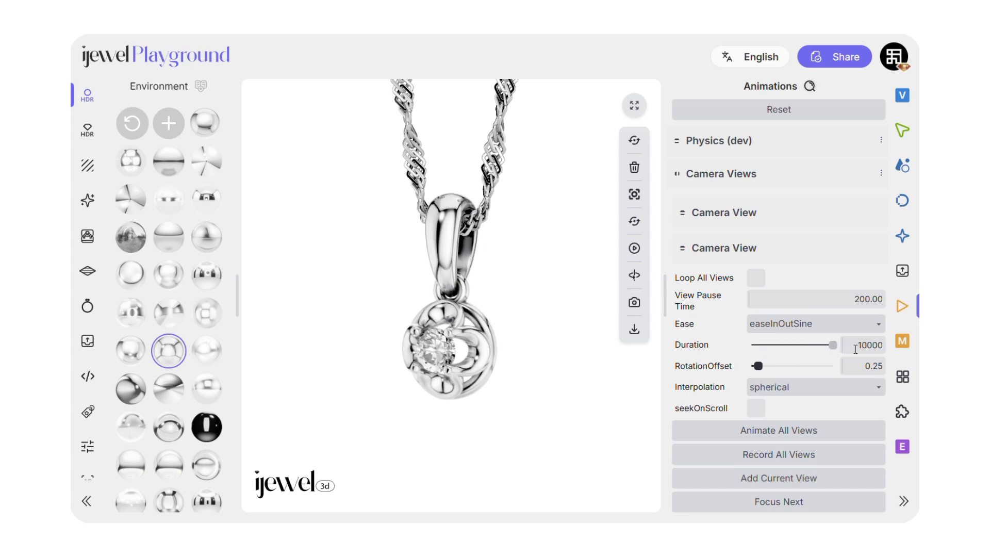
Start recording the camera views as an MP4 (ffmpeg) video at a frame rate of 60.
{"action": "left_click", "coordinate": [903, 270]}
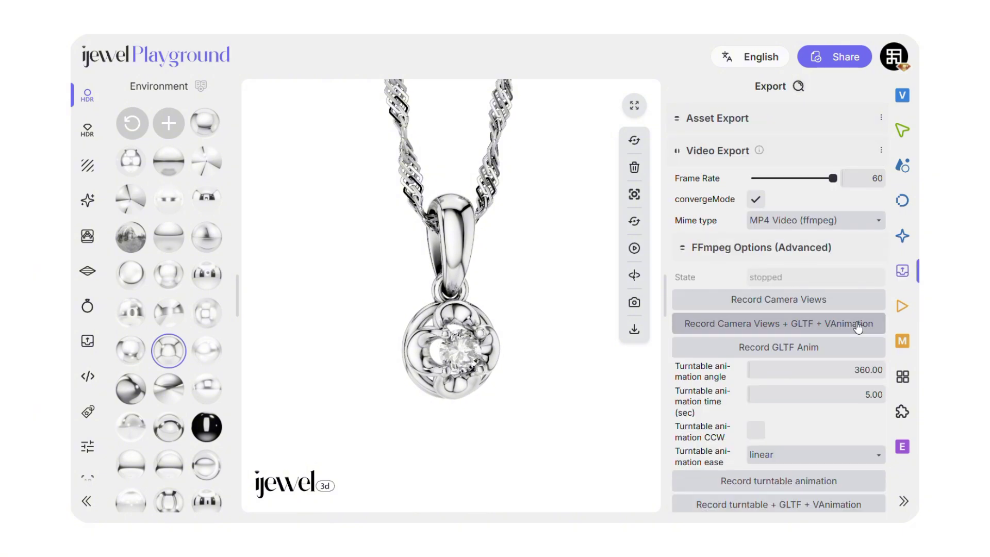
{"action": "left_click", "coordinate": [856, 321]}
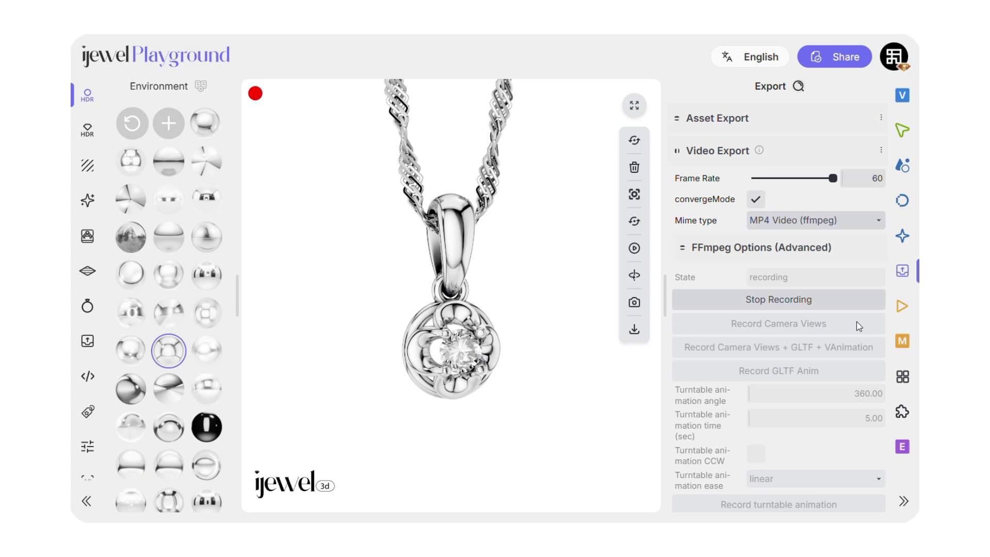
Set the progressive anti-aliasing frame count to 4 and return to the video export settings.
{"action": "left_click", "coordinate": [903, 200]}
{"action": "left_click", "coordinate": [821, 153]}
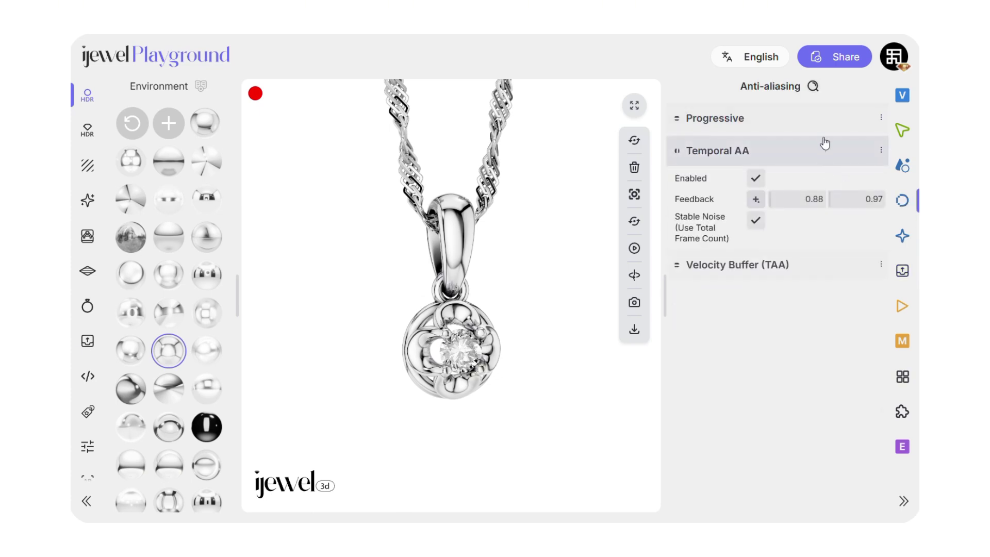
{"action": "left_click", "coordinate": [822, 120]}
{"action": "double_click", "coordinate": [861, 149]}
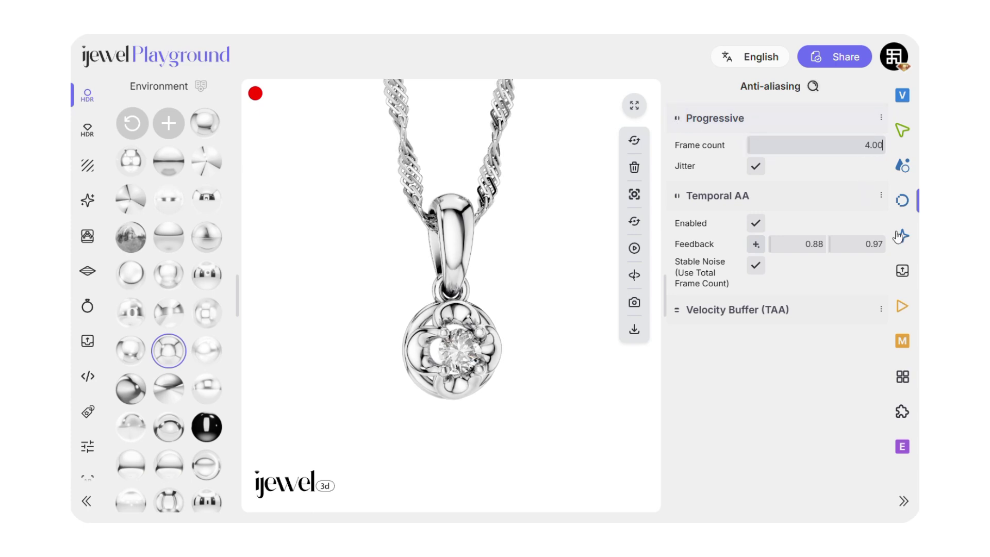
{"action": "left_click", "coordinate": [902, 271]}
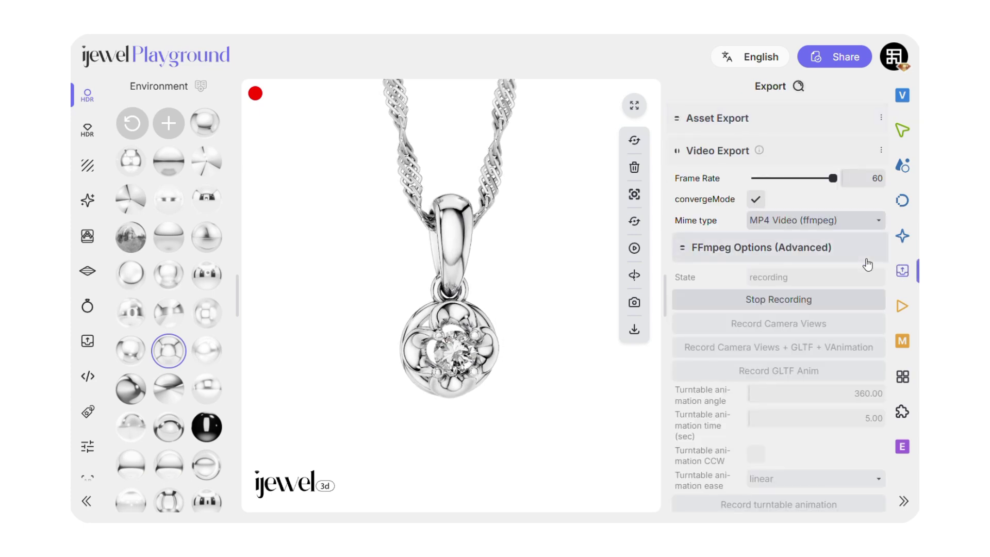